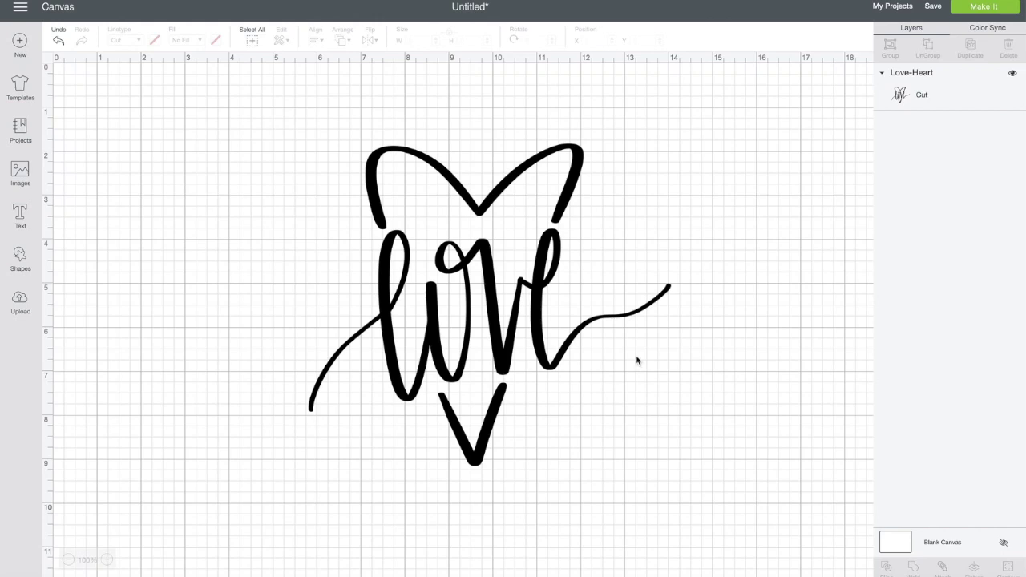
- Duplicate the Love-Heart layer and align the copy precisely over the original
{"action": "left_click", "coordinate": [919, 98]}
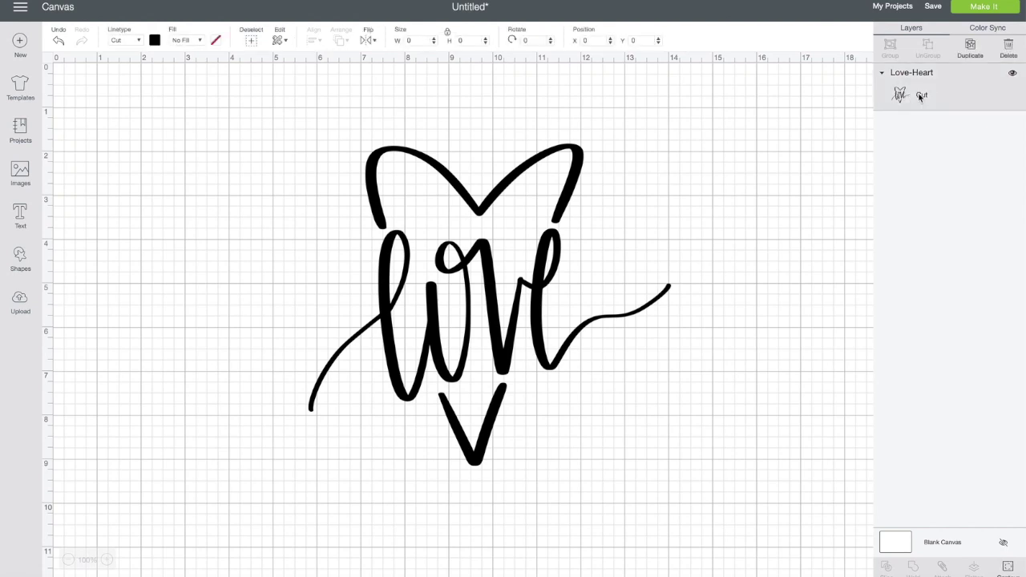
{"action": "left_click", "coordinate": [970, 48]}
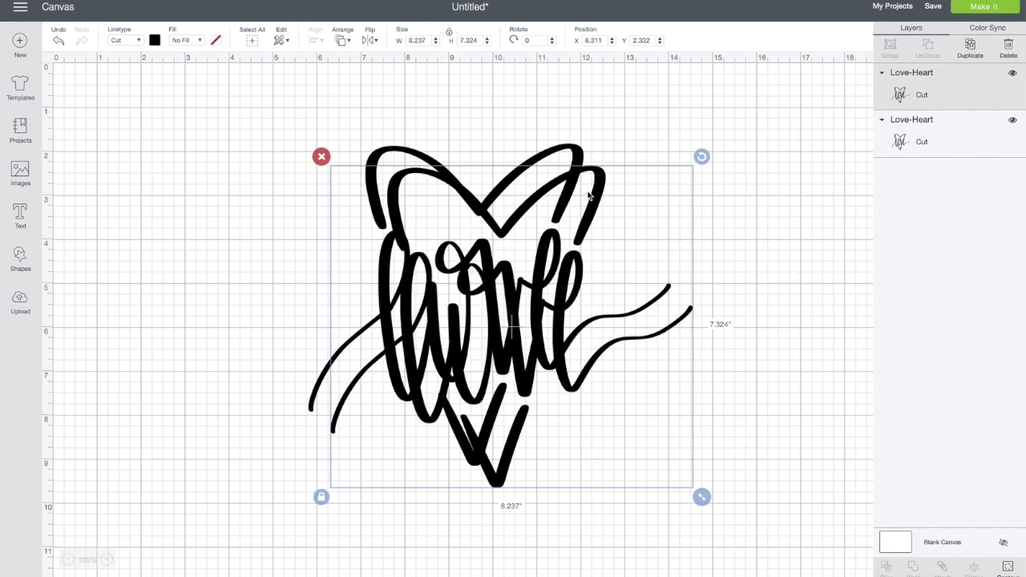
{"action": "mouse_move", "coordinate": [596, 199]}
{"action": "left_mouse_down"}
{"action": "mouse_move", "coordinate": [709, 179]}
{"action": "mouse_move", "coordinate": [565, 172]}
{"action": "mouse_move", "coordinate": [575, 176]}
{"action": "left_mouse_up"}
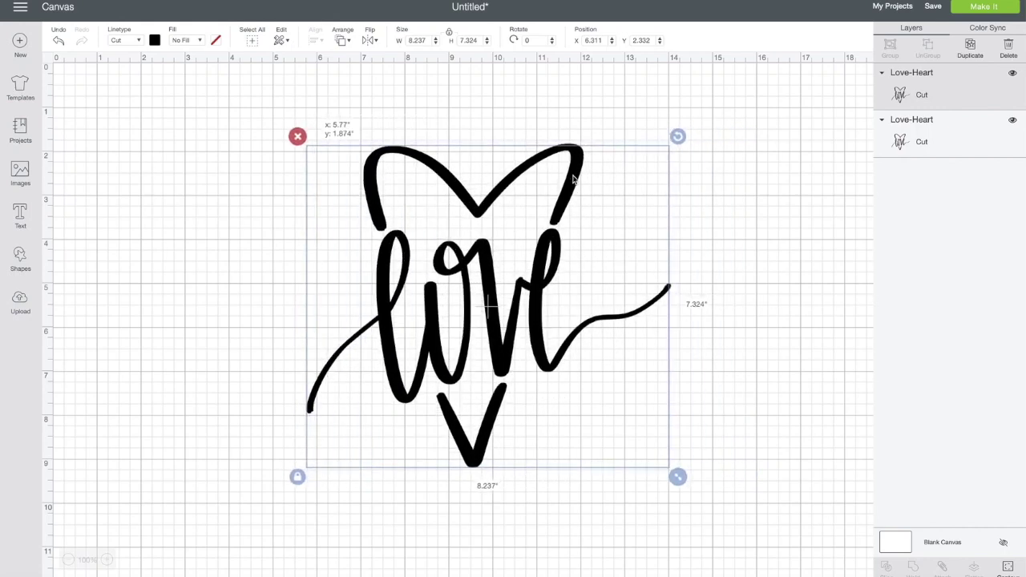
{"action": "left_click_drag", "start_coordinate": [576, 176], "coordinate": [572, 179]}
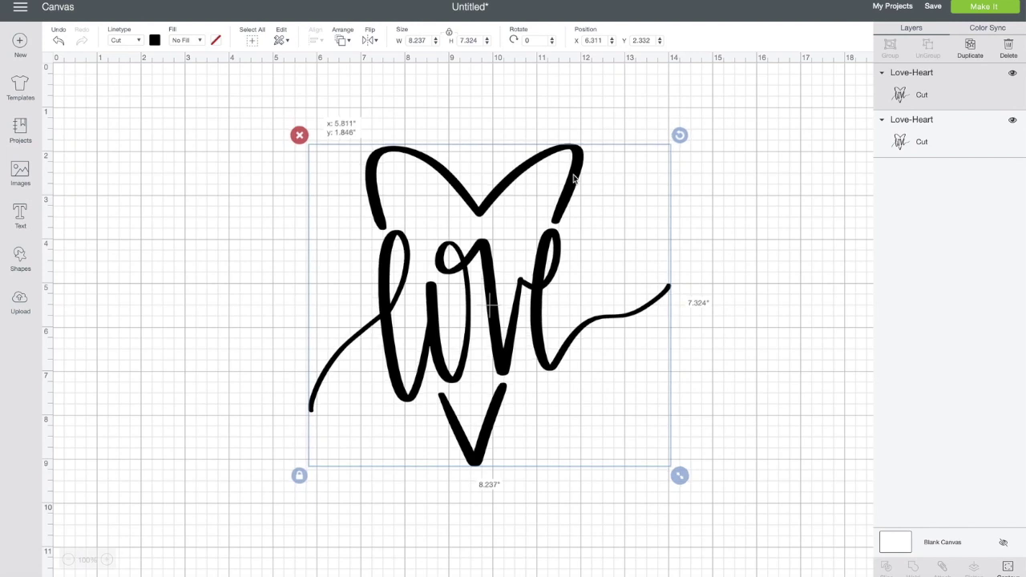
{"action": "left_click_drag", "start_coordinate": [573, 178], "coordinate": [573, 178]}
- Hide the heart outline and V-point contours on the top Love-Heart copy
{"action": "left_click", "coordinate": [1009, 568]}
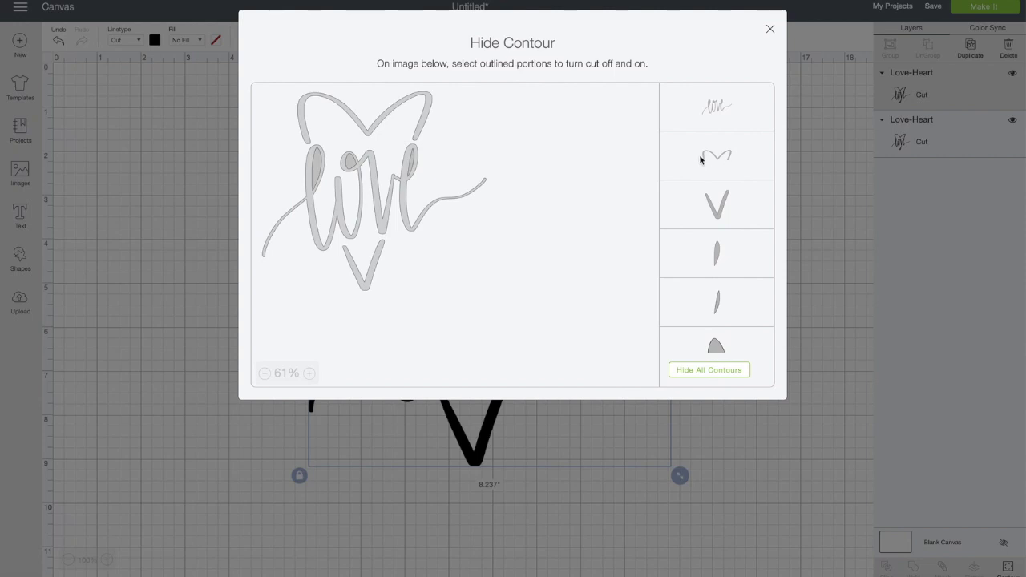
{"action": "left_click", "coordinate": [700, 161]}
{"action": "left_click", "coordinate": [713, 214]}
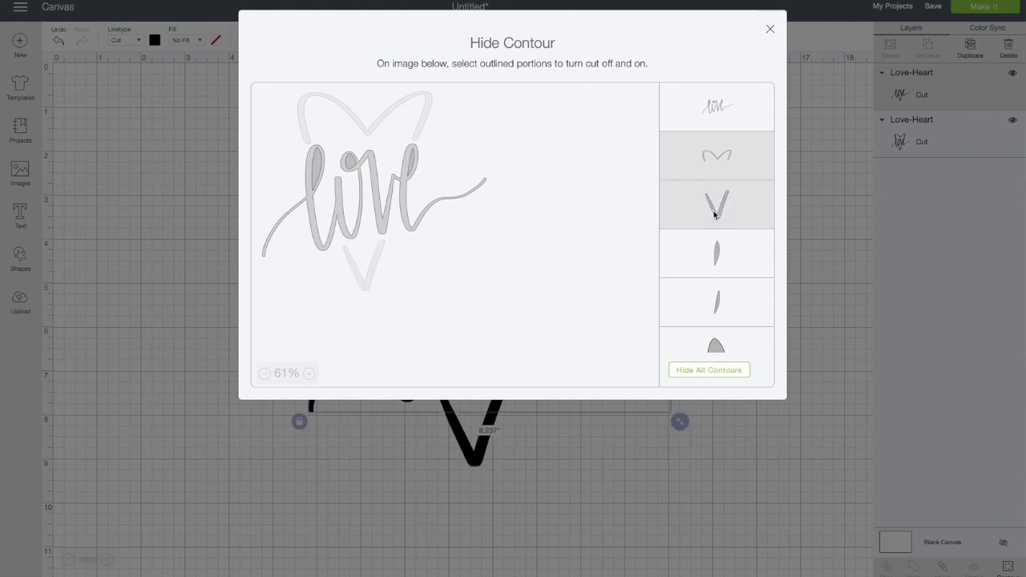
{"action": "left_click", "coordinate": [769, 29]}
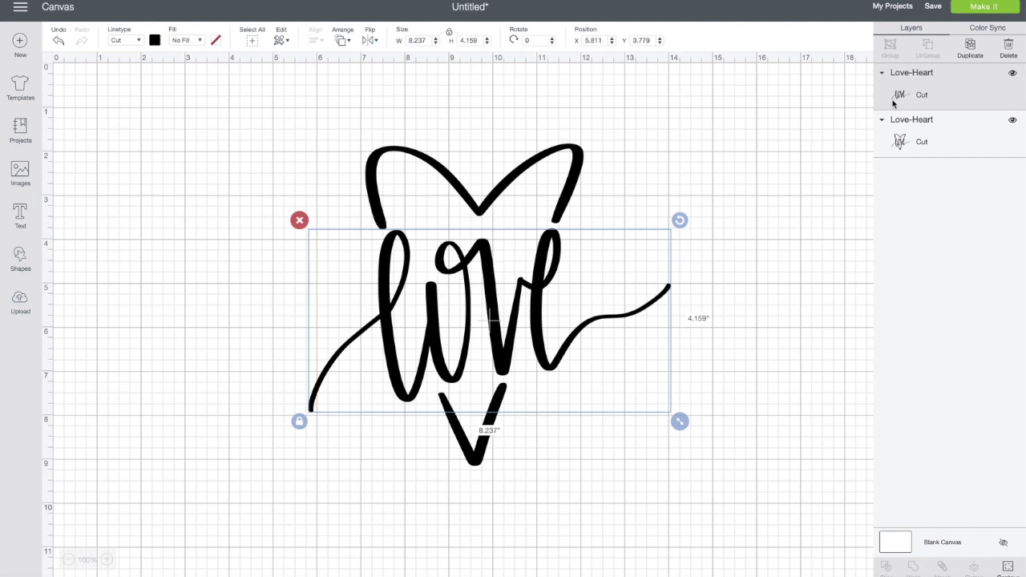
{"action": "left_click", "coordinate": [946, 132]}
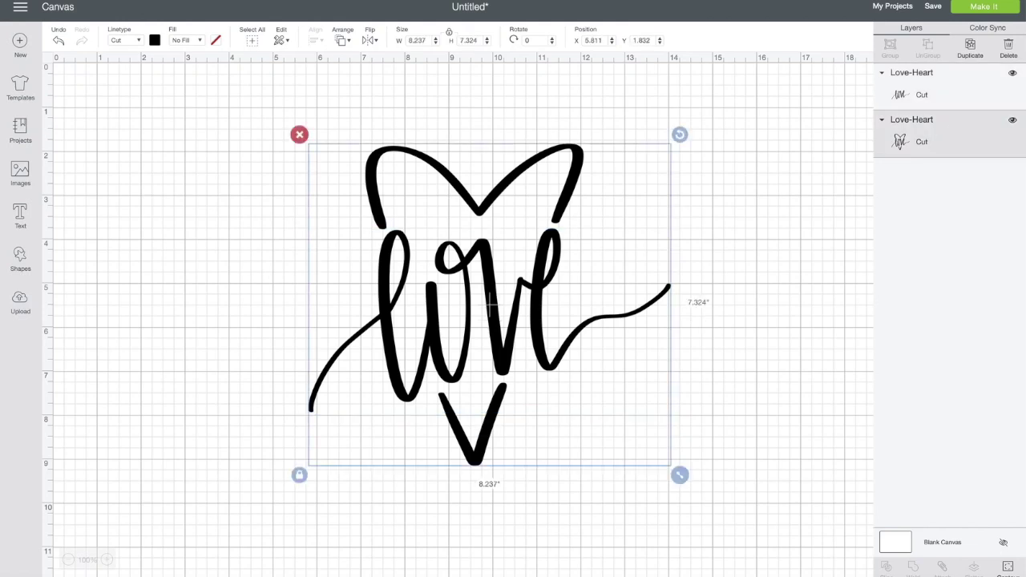
- Hide the 'love' lettering contour and its three inner letter pieces on the second copy
{"action": "left_click", "coordinate": [1007, 568]}
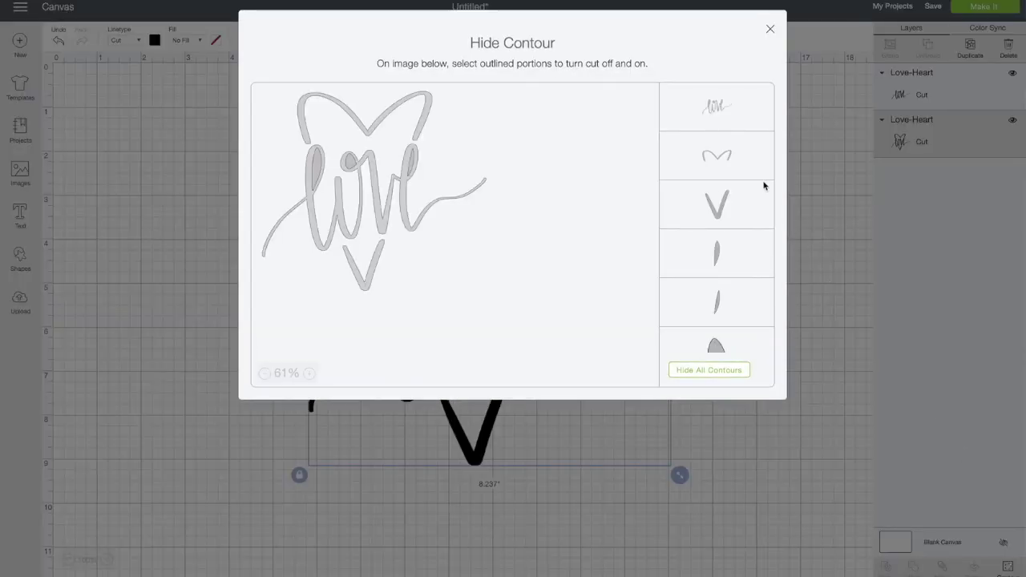
{"action": "left_click", "coordinate": [722, 111]}
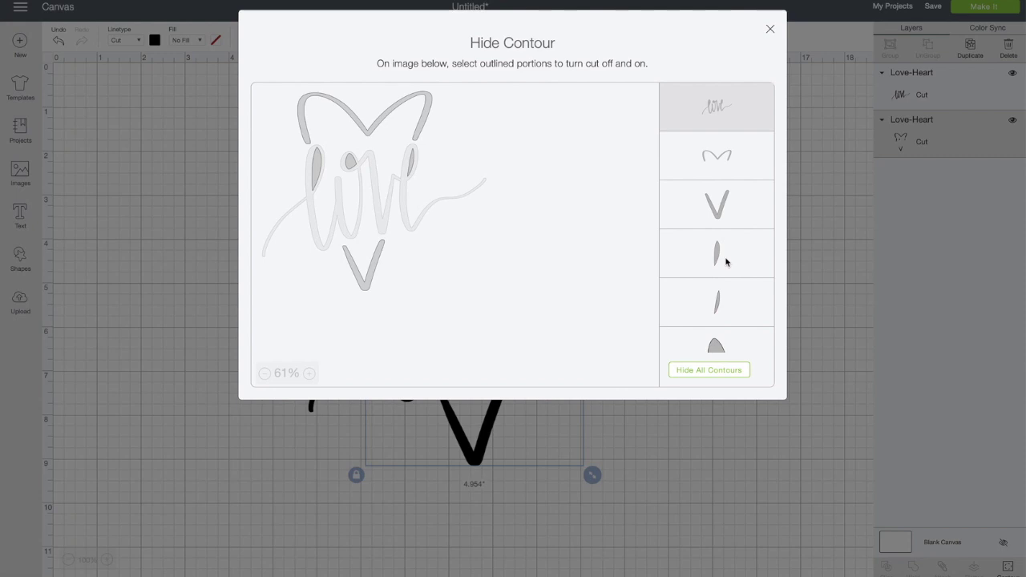
{"action": "left_click", "coordinate": [725, 261]}
{"action": "left_click", "coordinate": [737, 307]}
{"action": "left_click", "coordinate": [742, 353]}
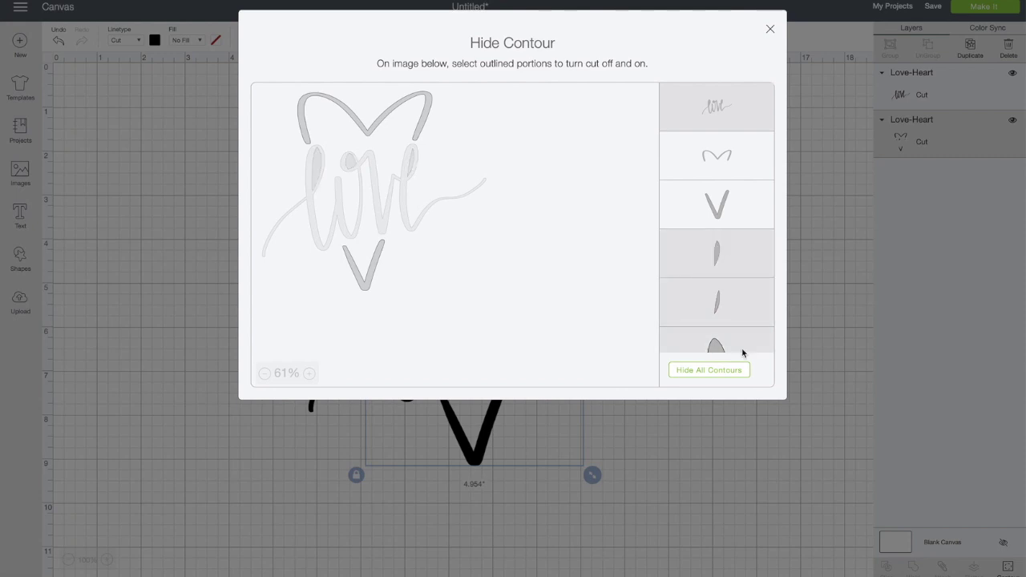
{"action": "left_click", "coordinate": [770, 30]}
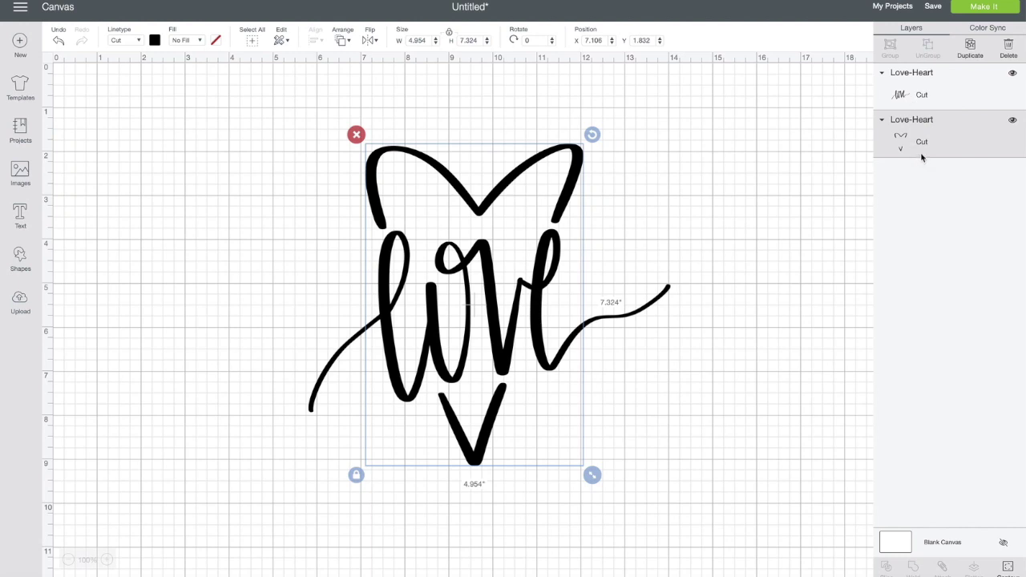
- Set the heart layer's colour to red
{"action": "left_click", "coordinate": [156, 41]}
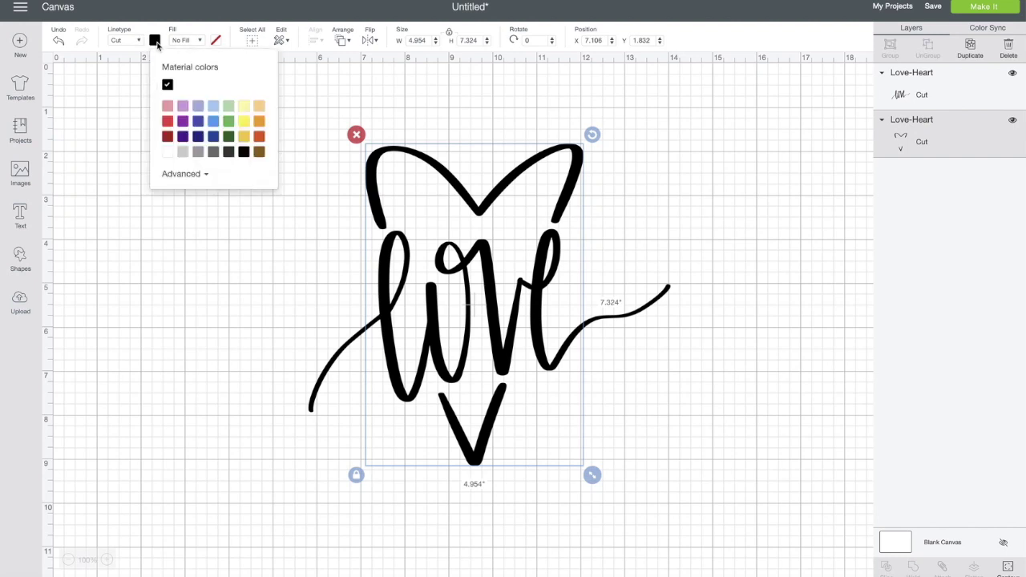
{"action": "left_click", "coordinate": [167, 121]}
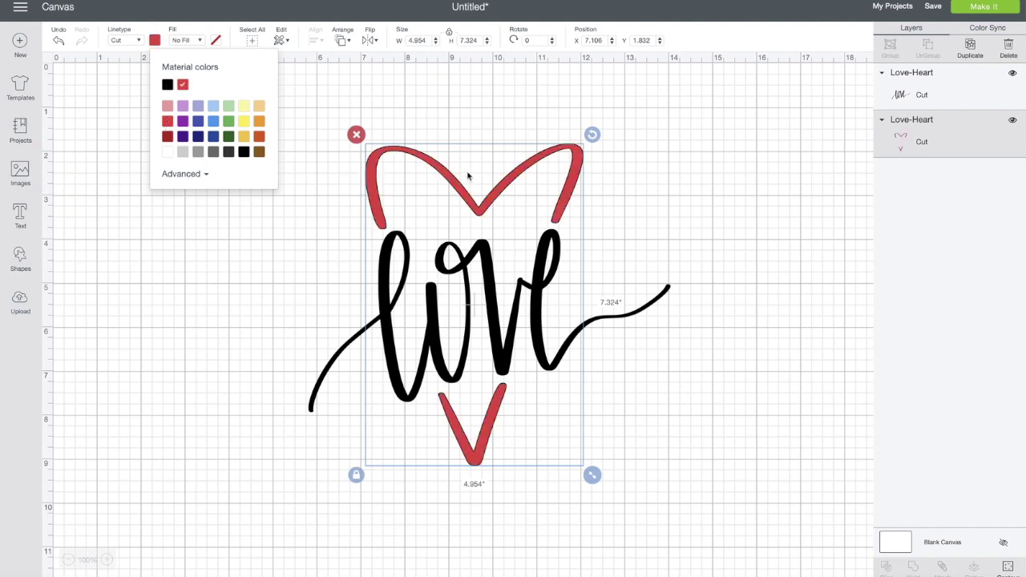
{"action": "left_click", "coordinate": [821, 100]}
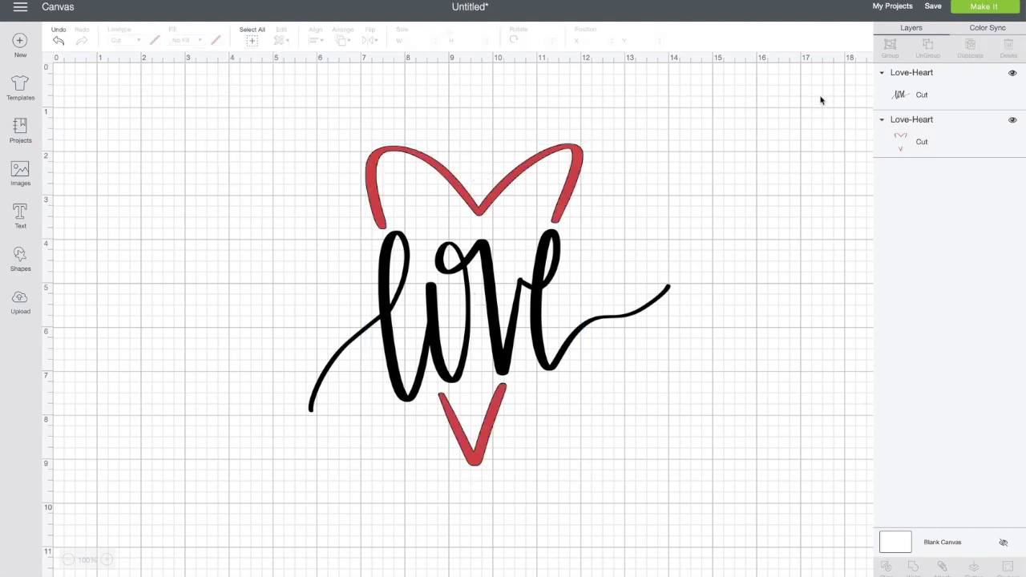
- Set the 'love' lettering layer's colour to pink
{"action": "left_click", "coordinate": [926, 95]}
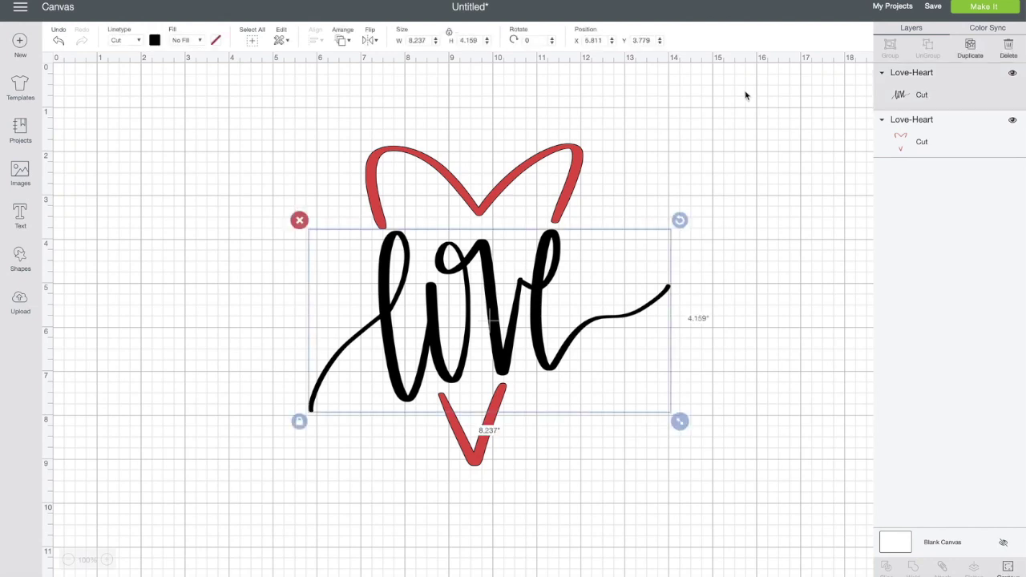
{"action": "left_click", "coordinate": [156, 42]}
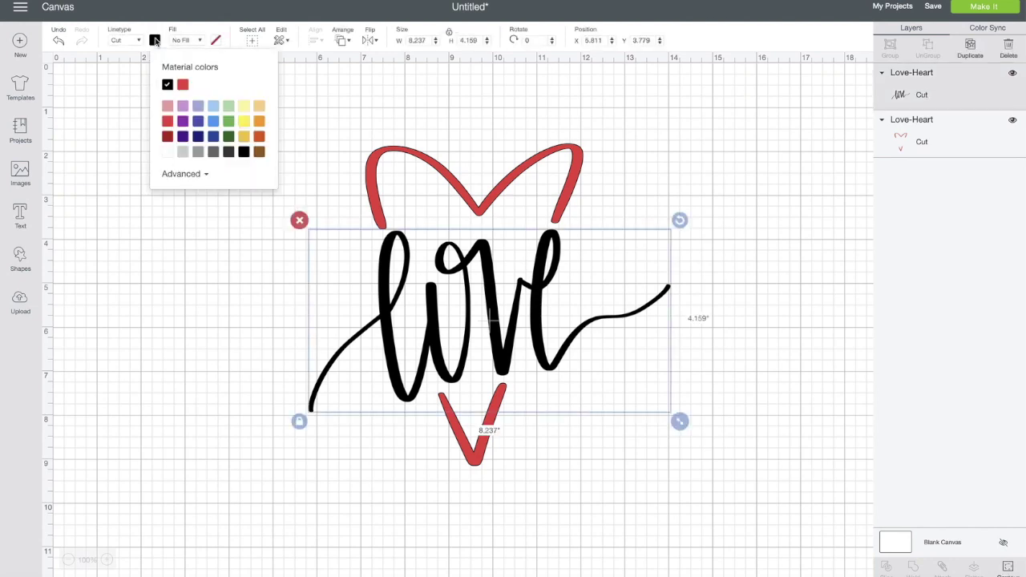
{"action": "left_click", "coordinate": [167, 107]}
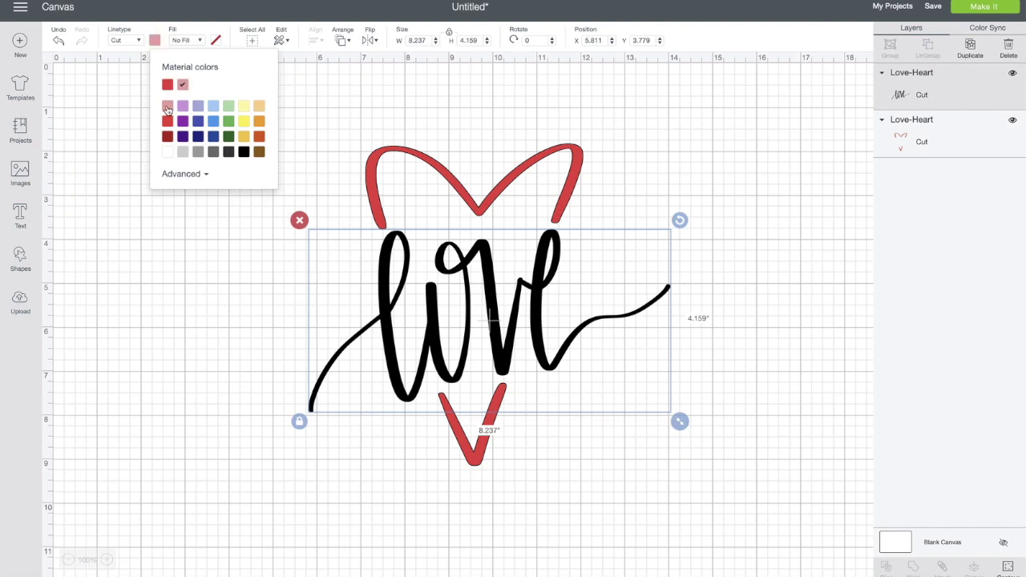
{"action": "left_click", "coordinate": [511, 130]}
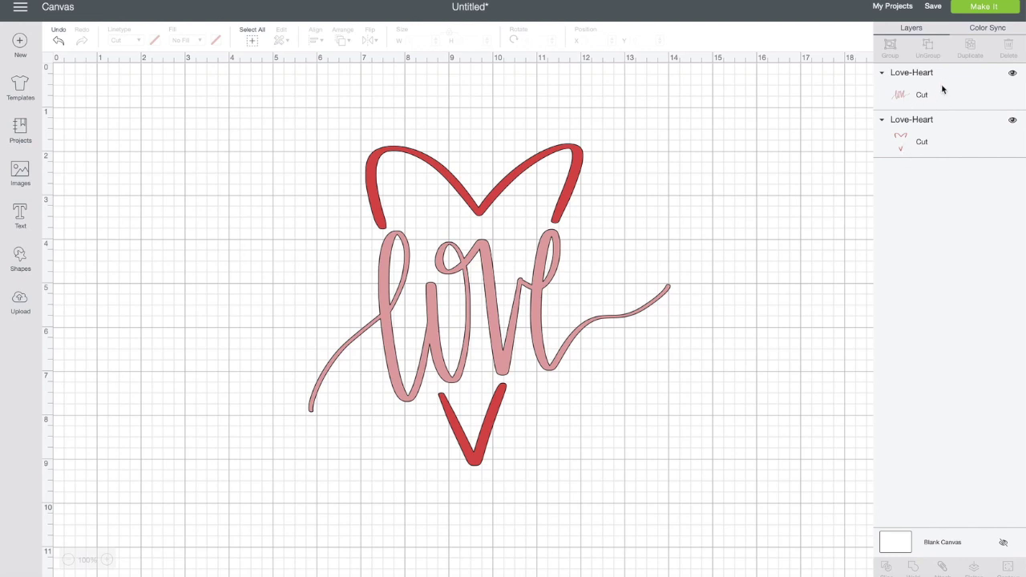
{"action": "left_click", "coordinate": [972, 12]}
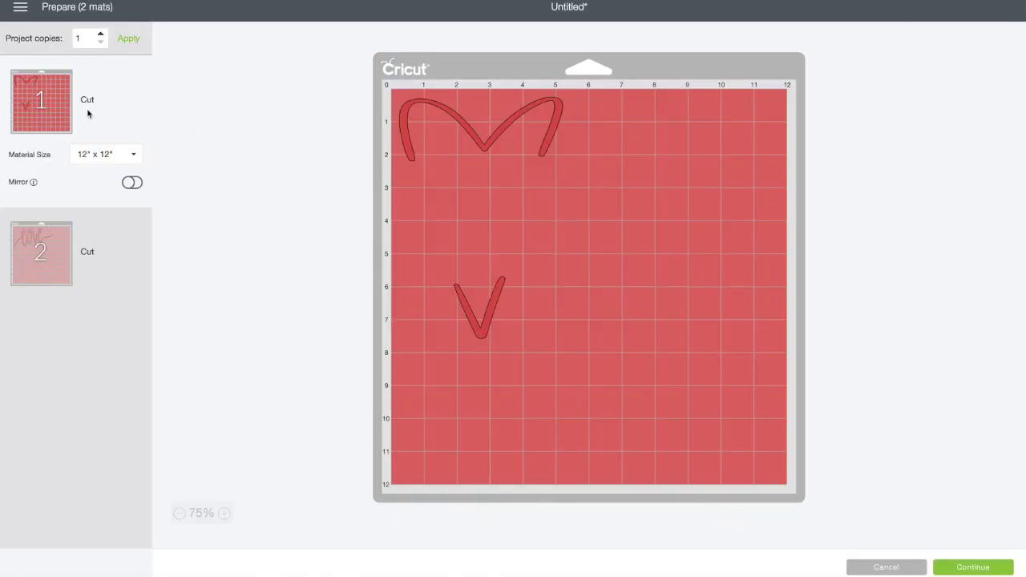
- View mat 2, the pink lettering mat, on the Prepare screen
{"action": "left_click", "coordinate": [117, 247]}
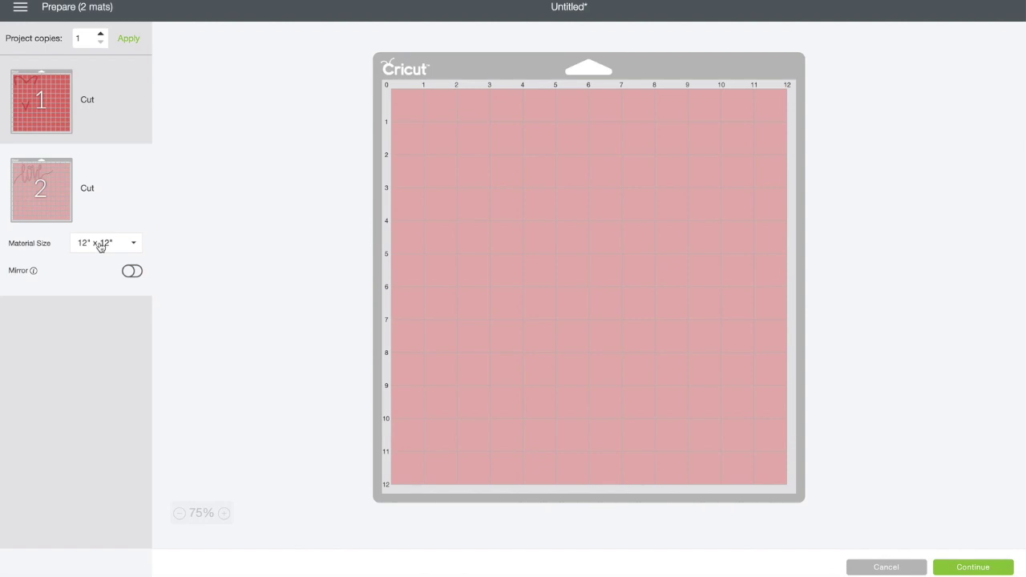